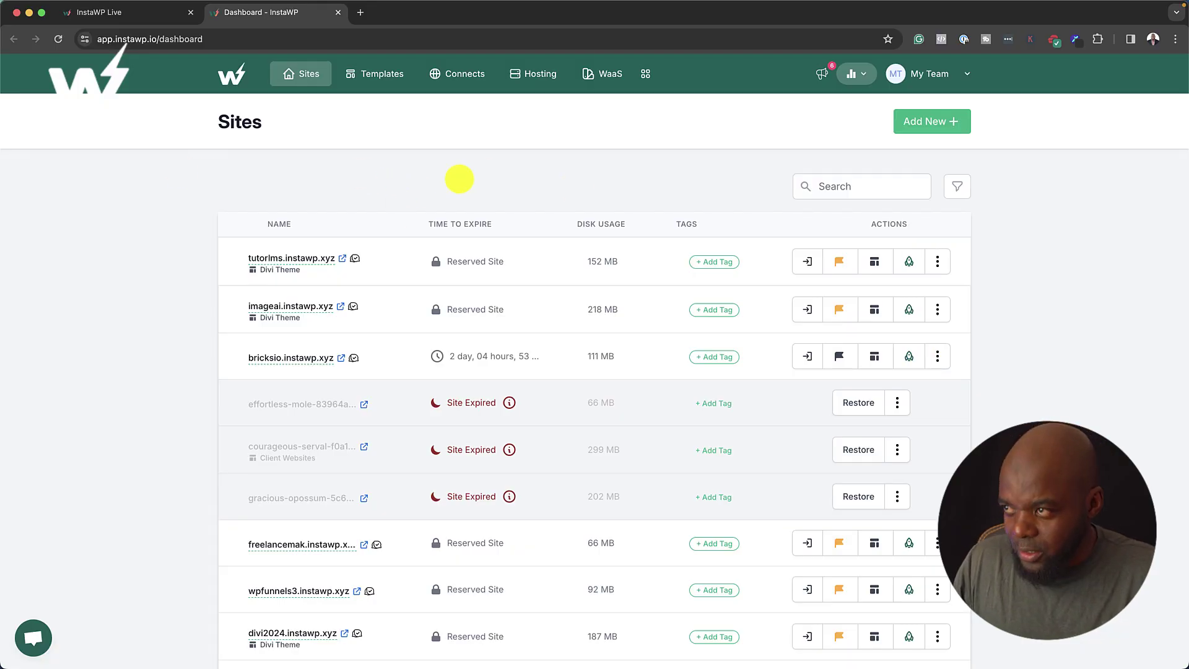
- Go to the empty Hosting page and view the Connect Hosting providers, including InstaWP Live from $20/mo
left_click(536, 75)
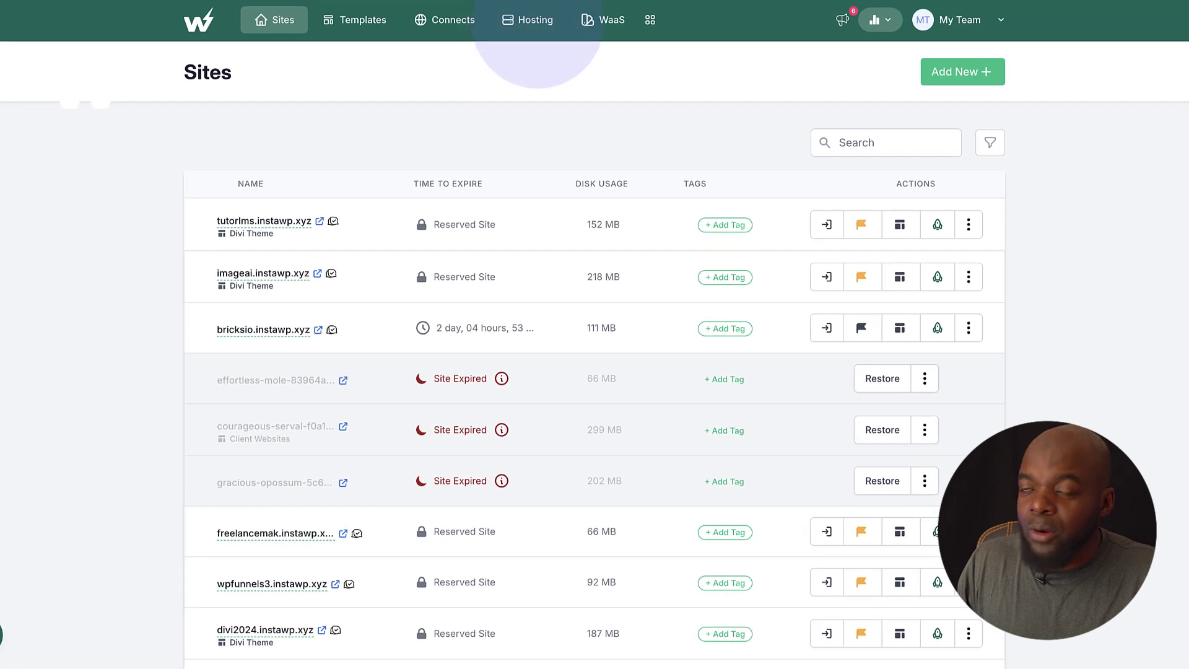
left_click(537, 17)
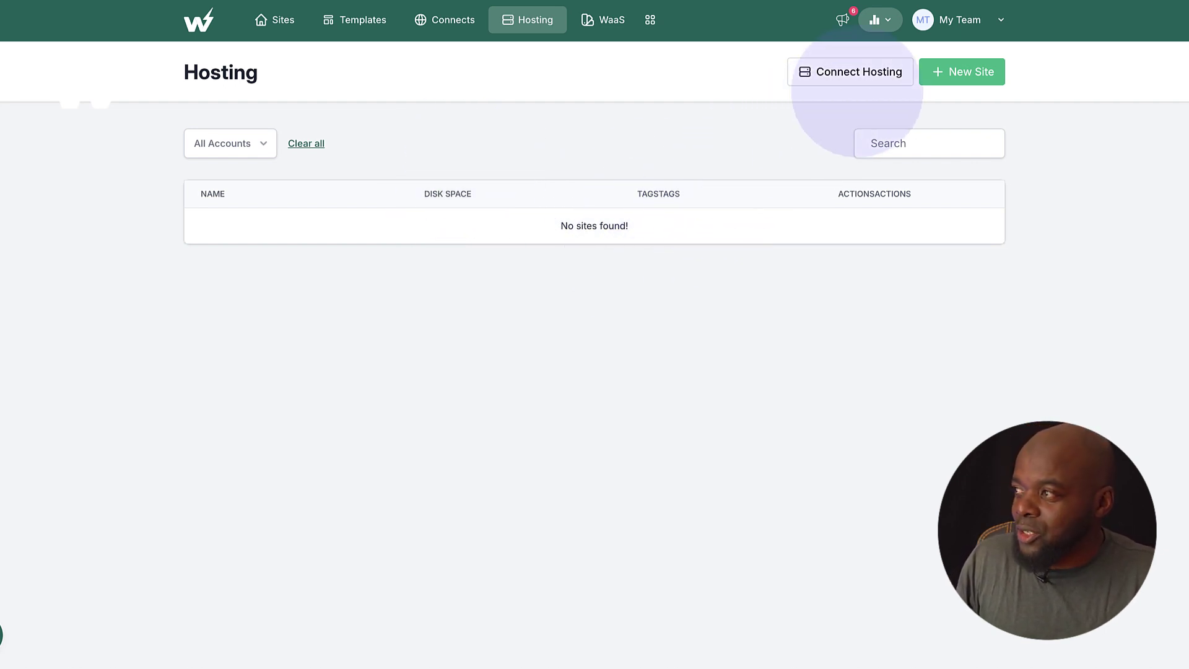
left_click(866, 70)
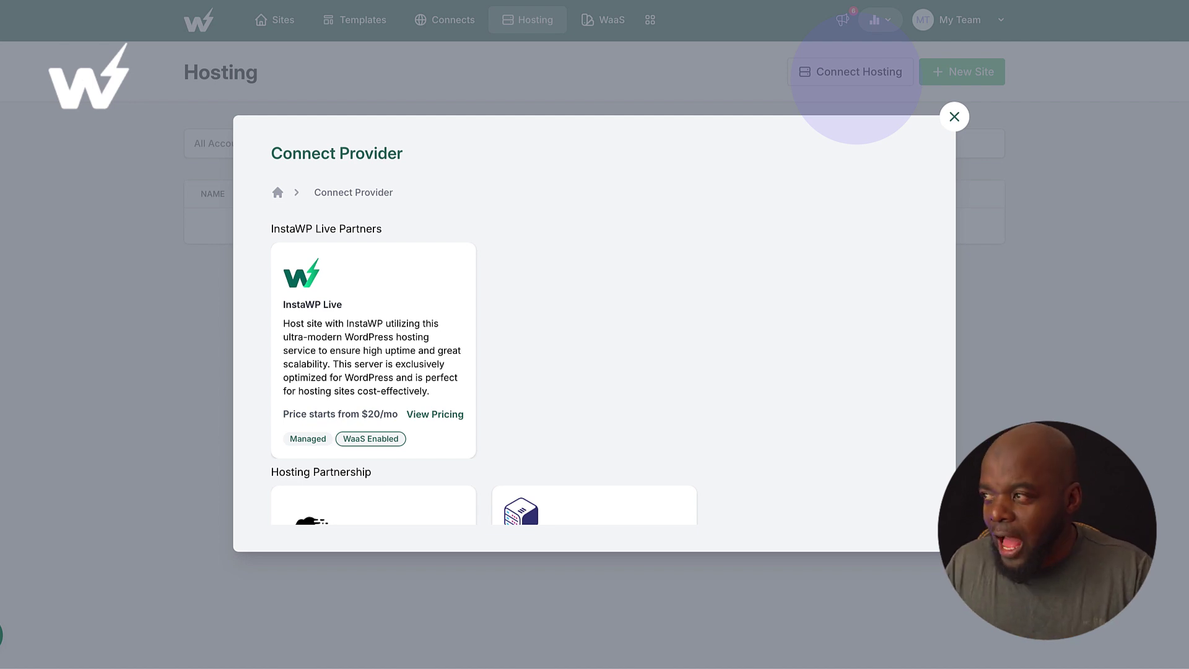
- Start a New Site hosted on InstaWP Live, after briefly trying supported providers, and advance to pricing
left_click(955, 116)
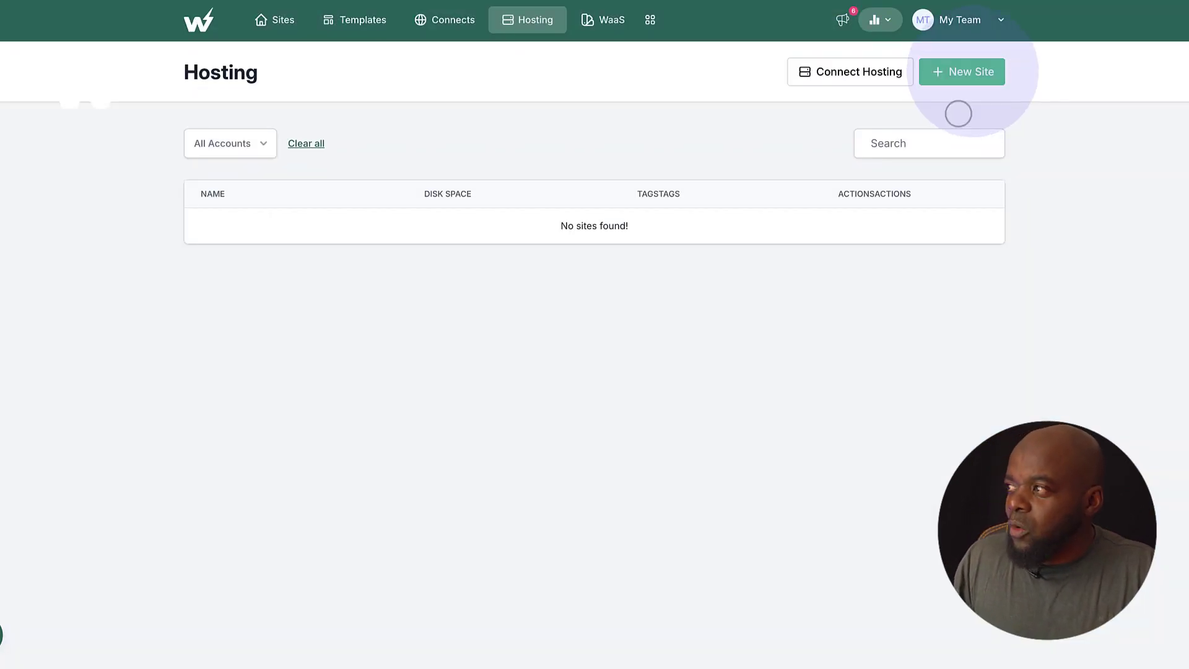
left_click(966, 72)
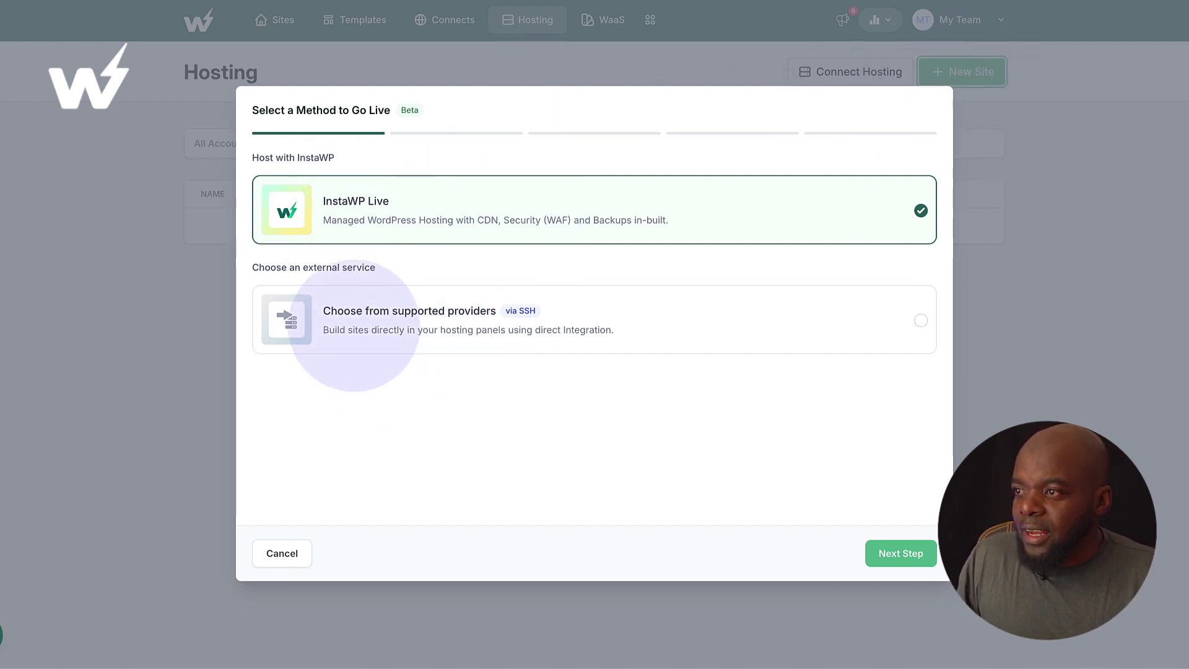
left_click(566, 316)
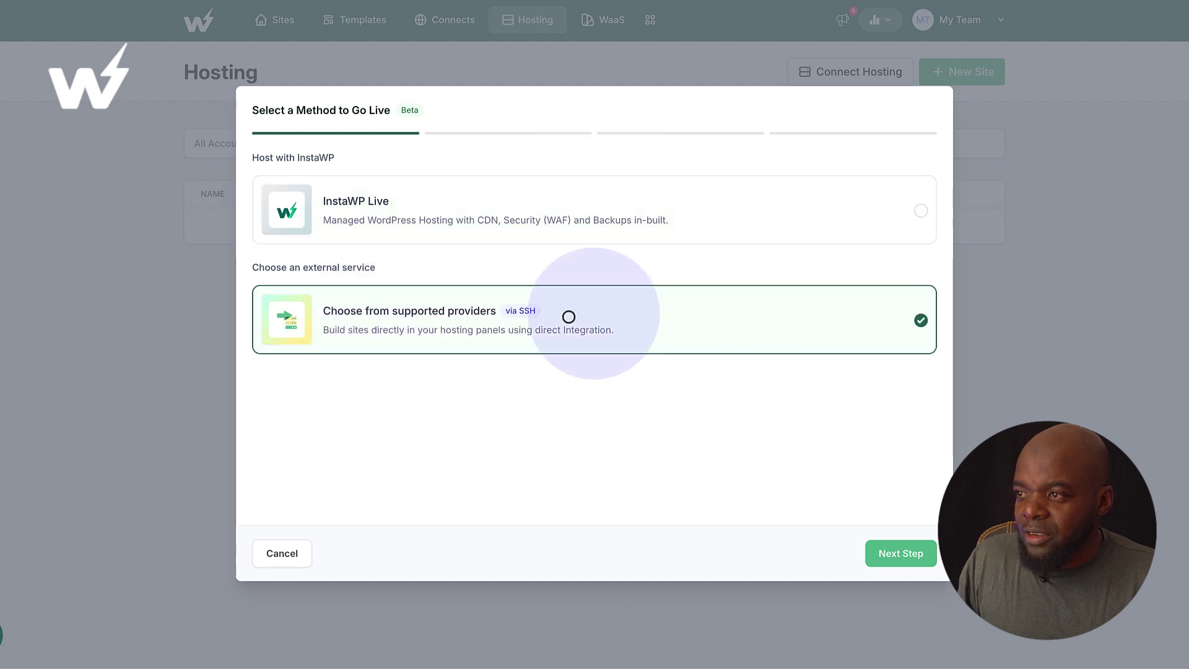
left_click(472, 217)
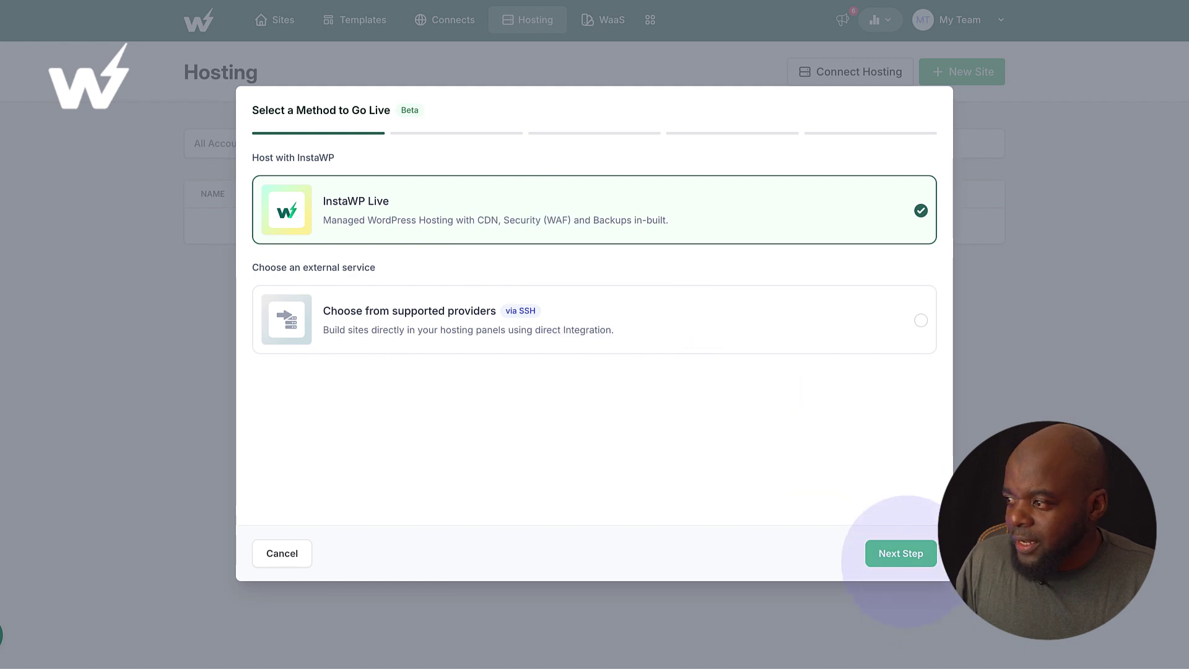
left_click(904, 555)
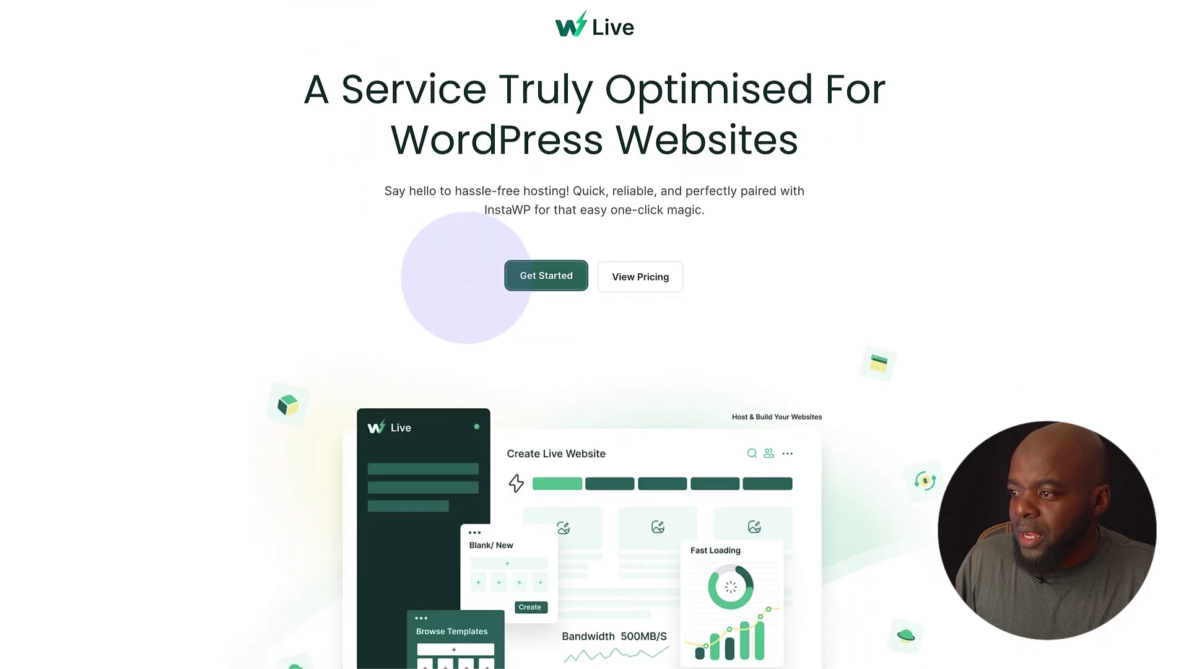
- Compare InstaWP Live plan prices for 2 - 9 Sites and then 1 Site in the Pricing Calculator
scroll(629, 241, "down", 20)
scroll(125, 366, "down", 1)
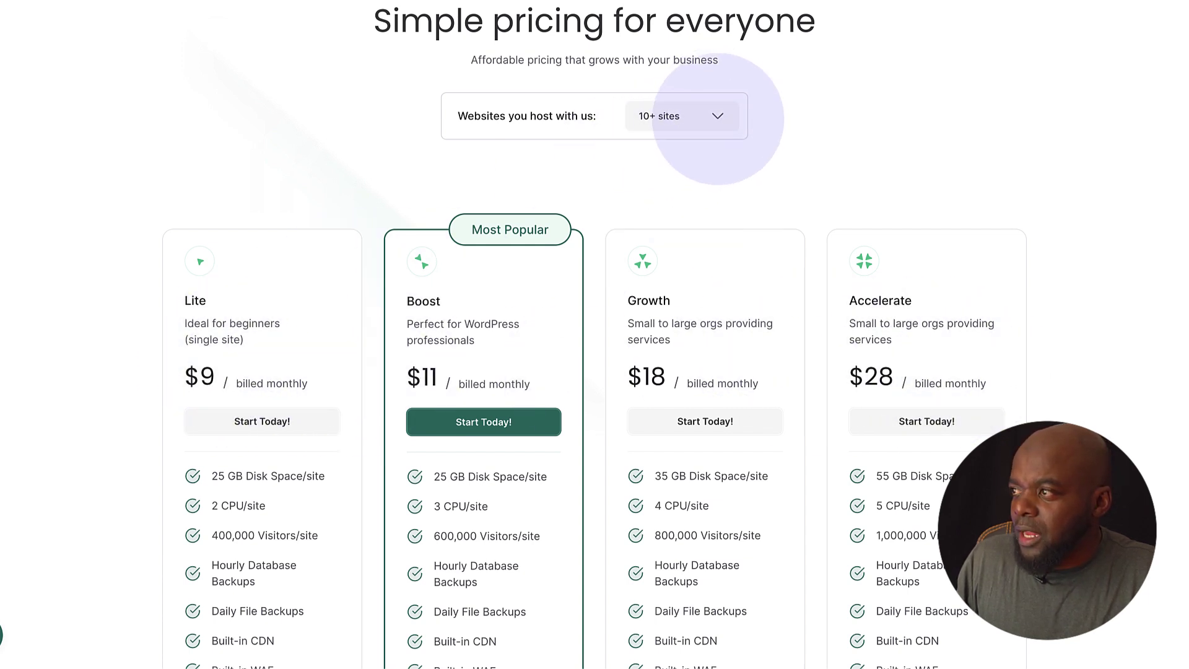
left_click(706, 118)
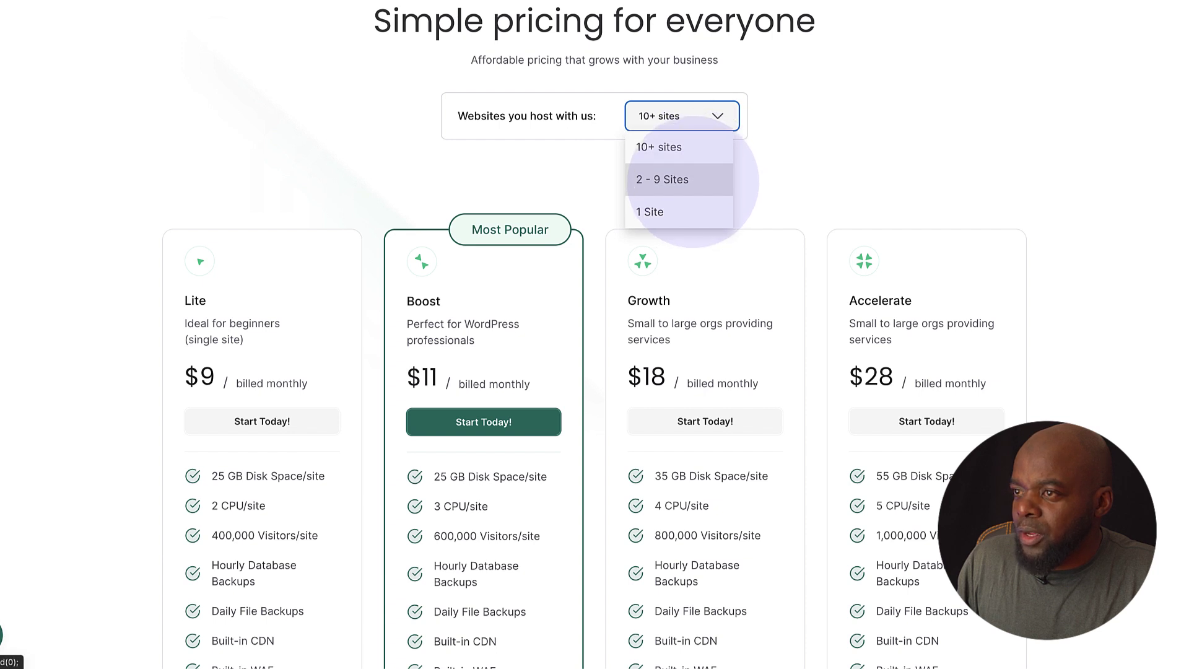
left_click(693, 179)
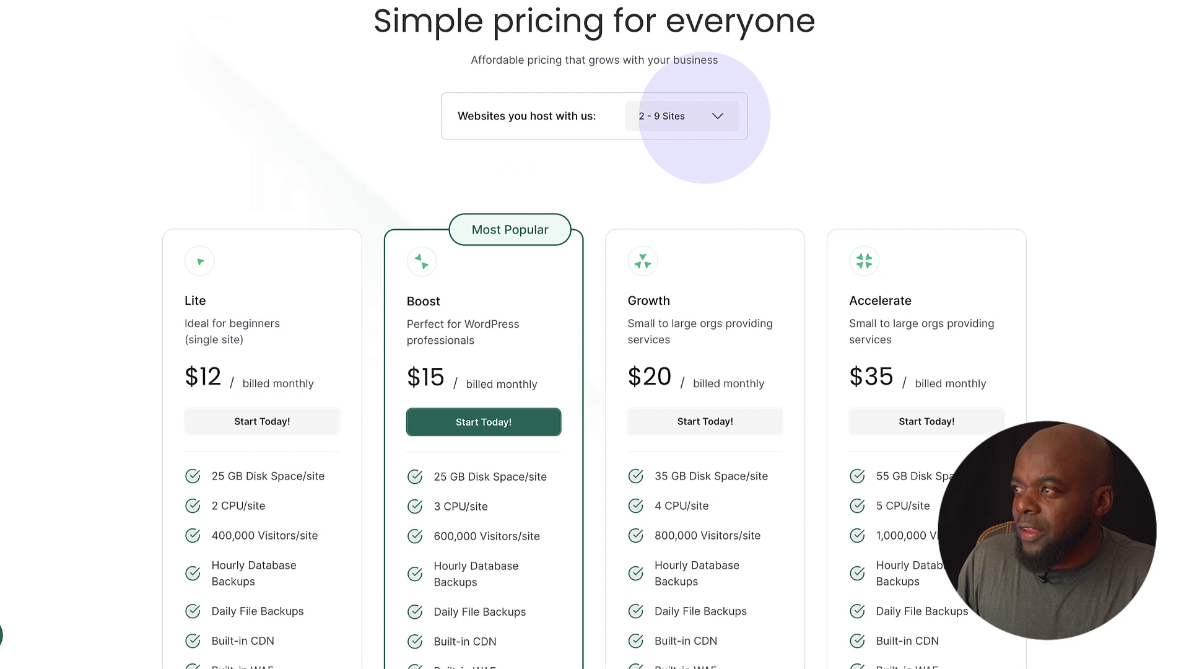
left_click(713, 115)
left_click(678, 214)
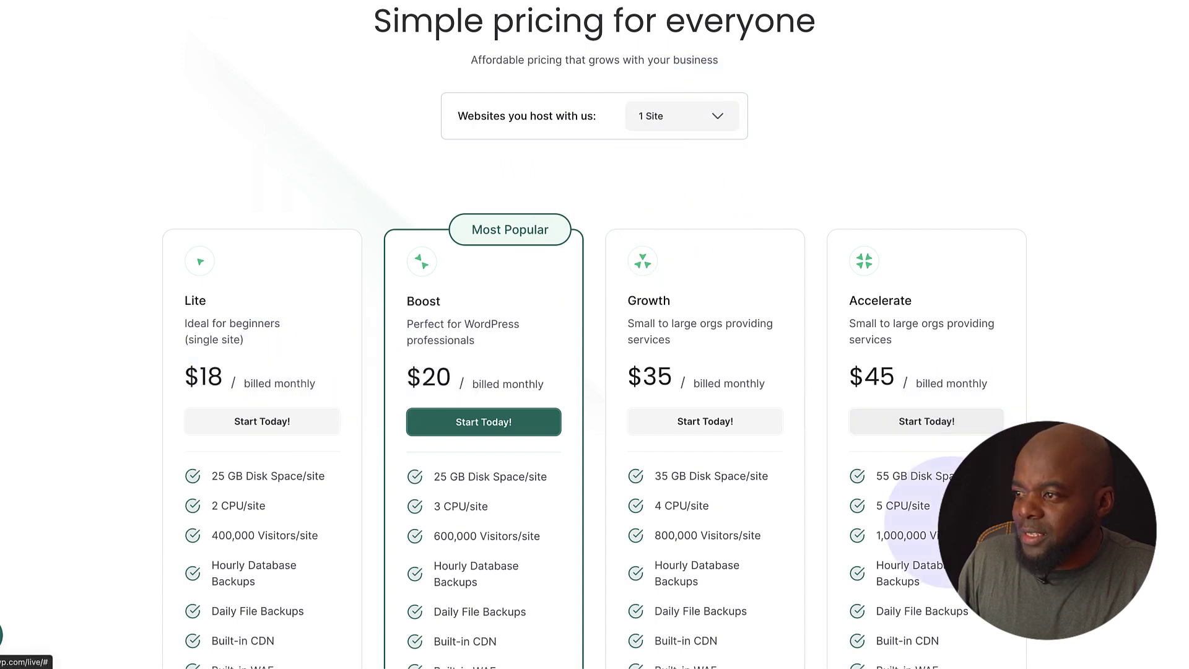
scroll(898, 495, "down", 1)
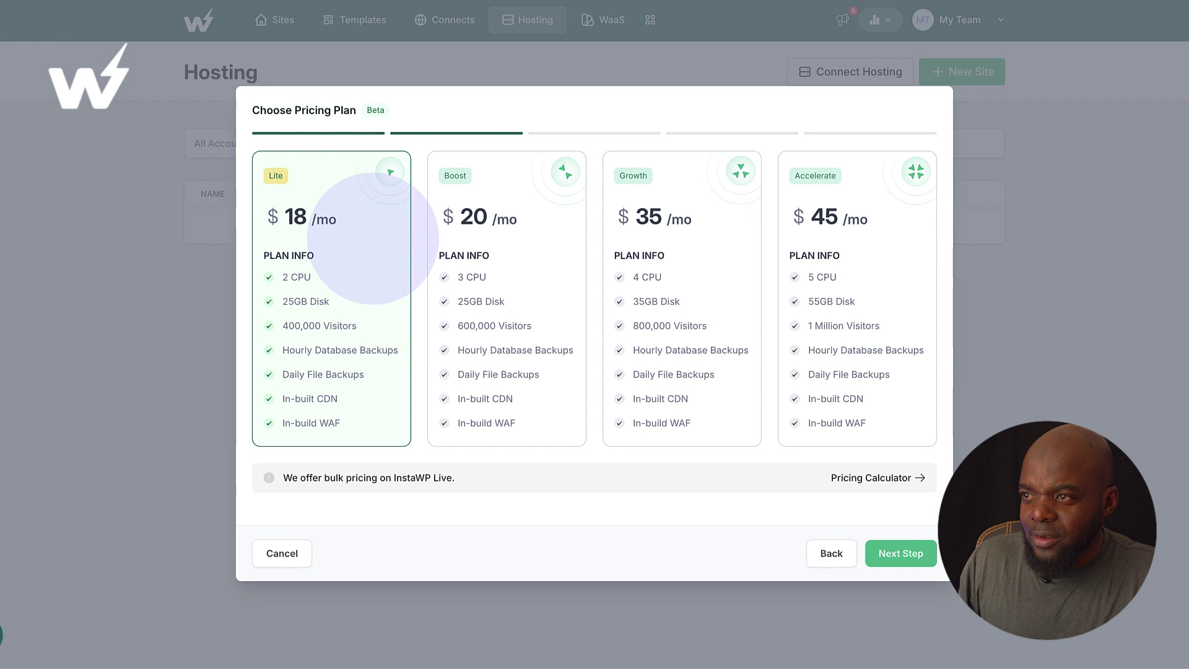
- Choose the $18/mo Lite plan, keep the Burbank, USA data center, and enter domain 'augustine'
left_click(900, 553)
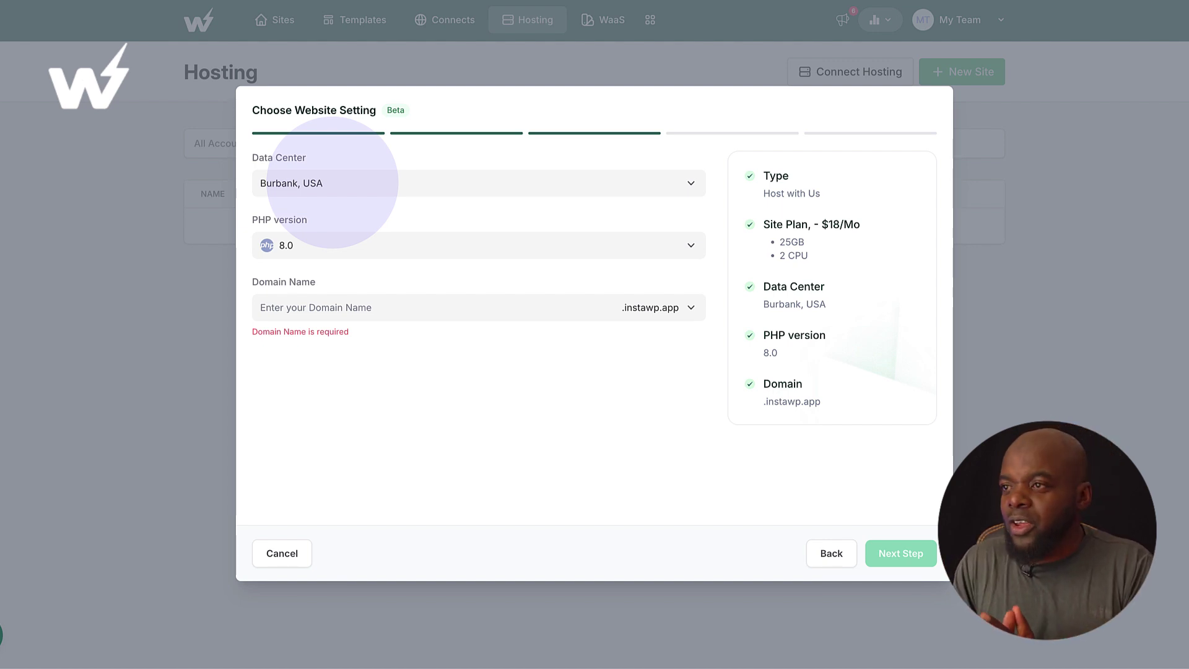
left_click(333, 182)
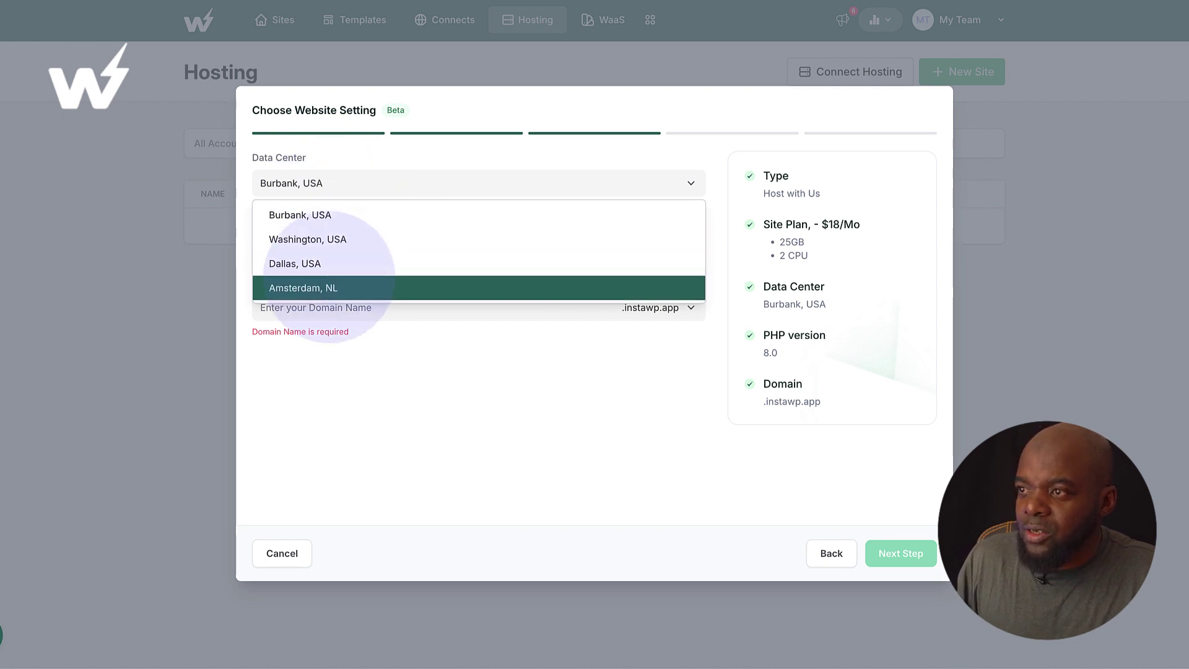
left_click(403, 385)
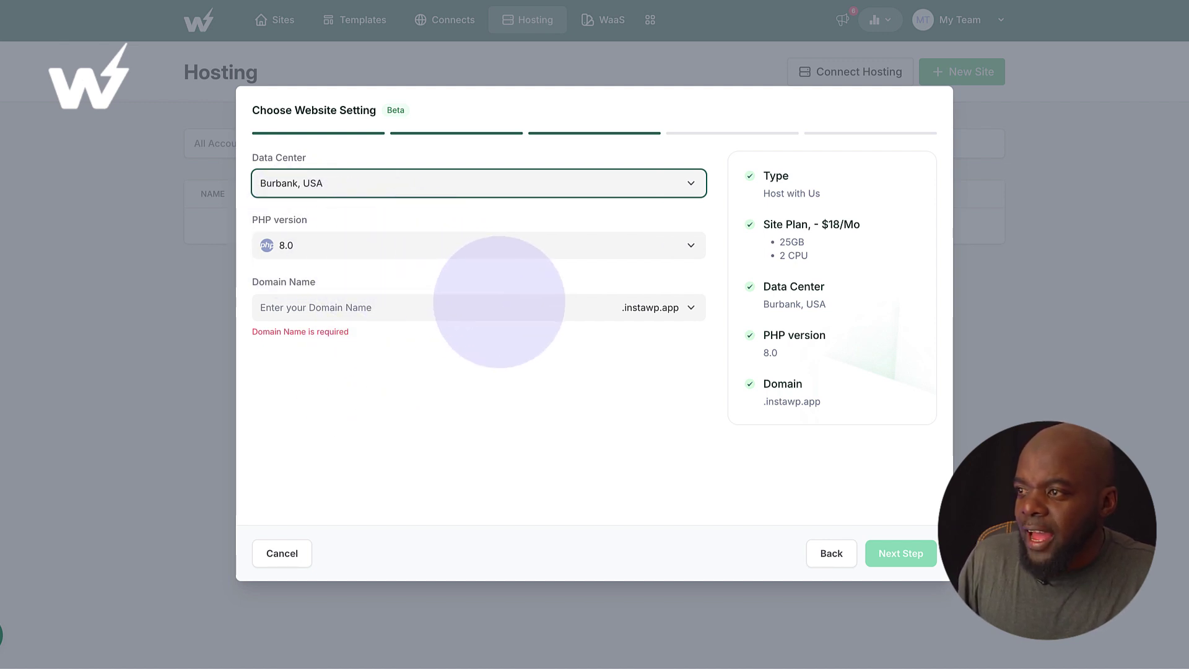
left_click(501, 306)
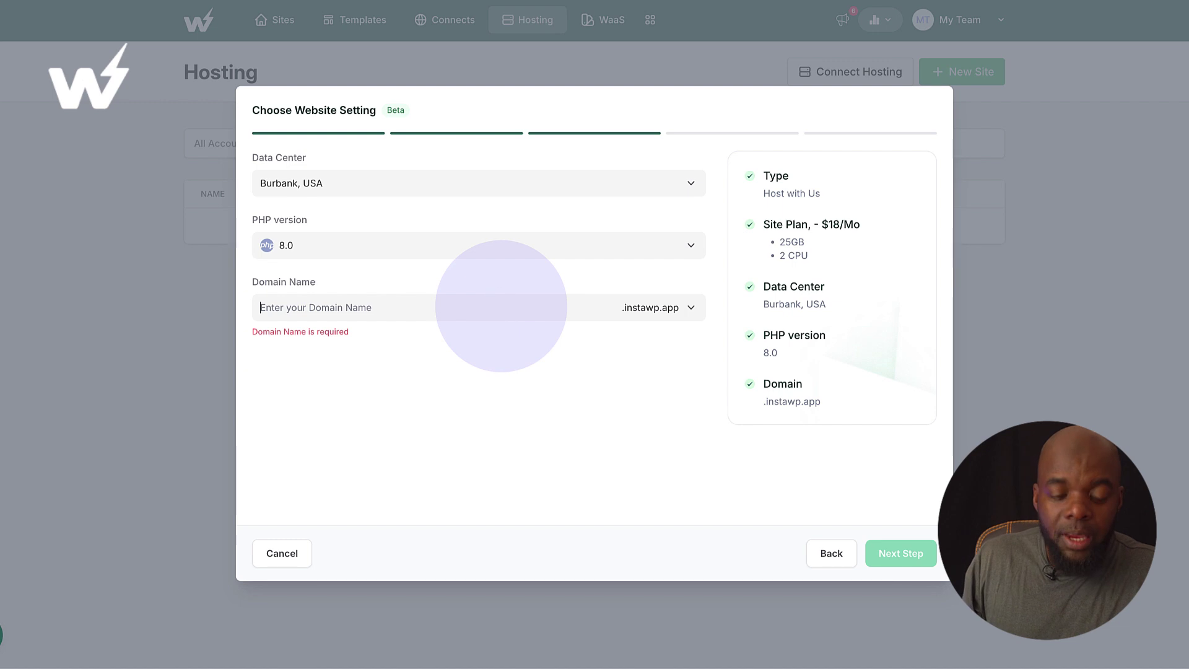
type("augustine")
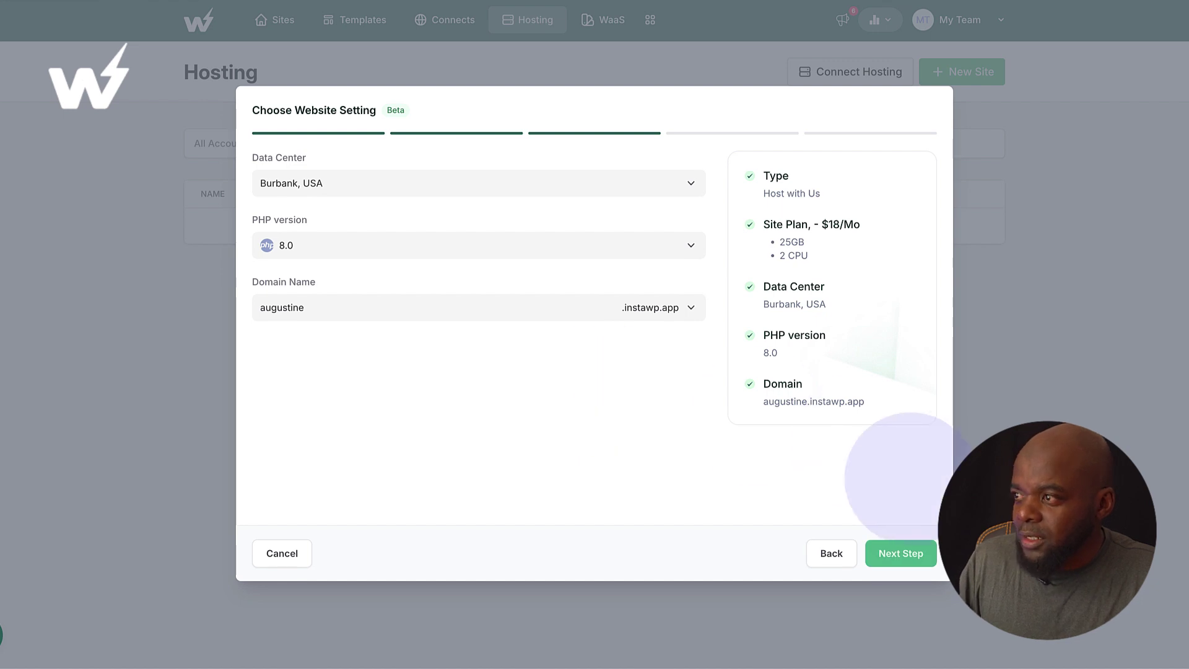
left_click(911, 551)
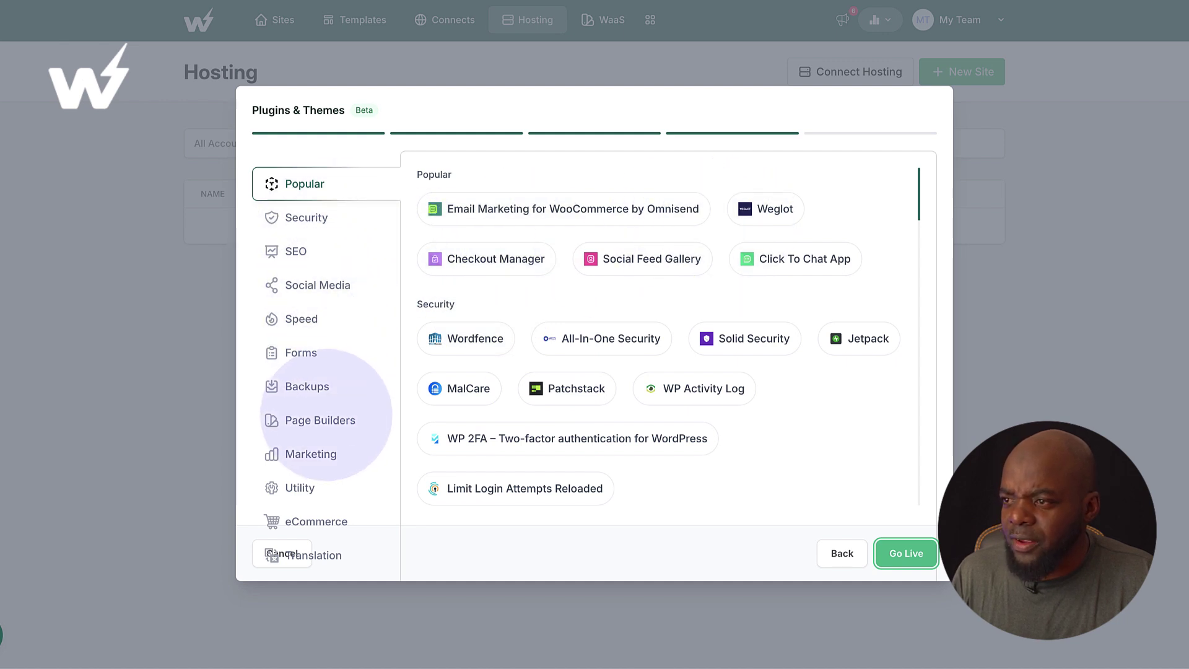
- Skip the Plugins & Themes options and send the new site live with Go Live
scroll(318, 447, "down", 5)
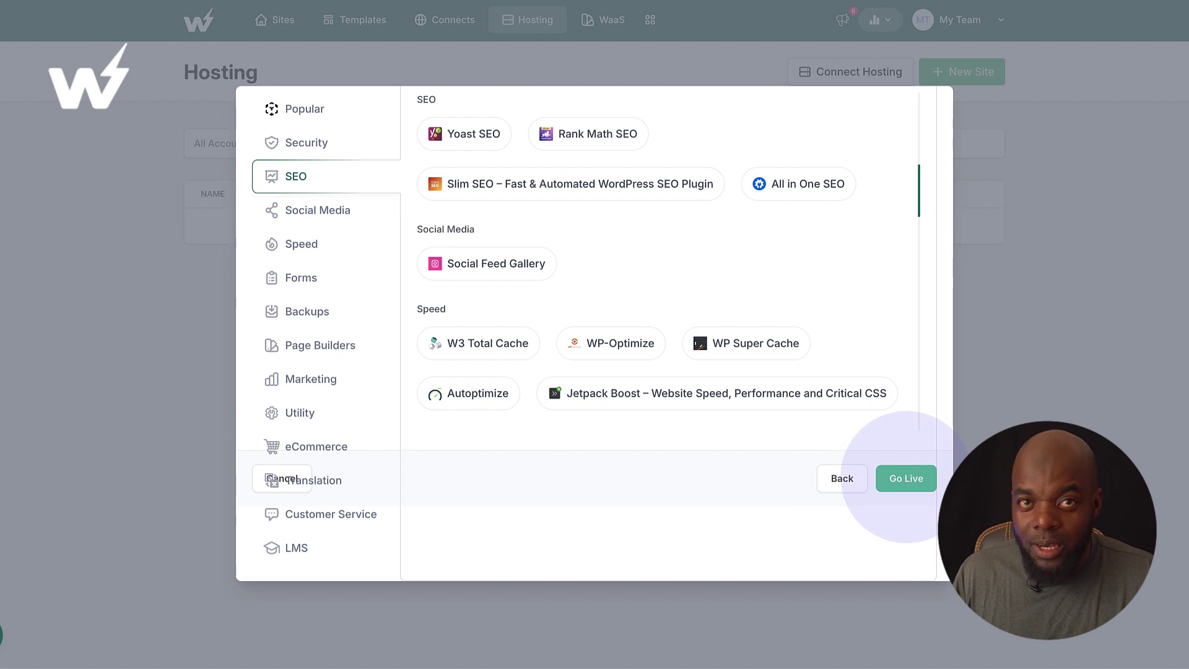
left_click(906, 478)
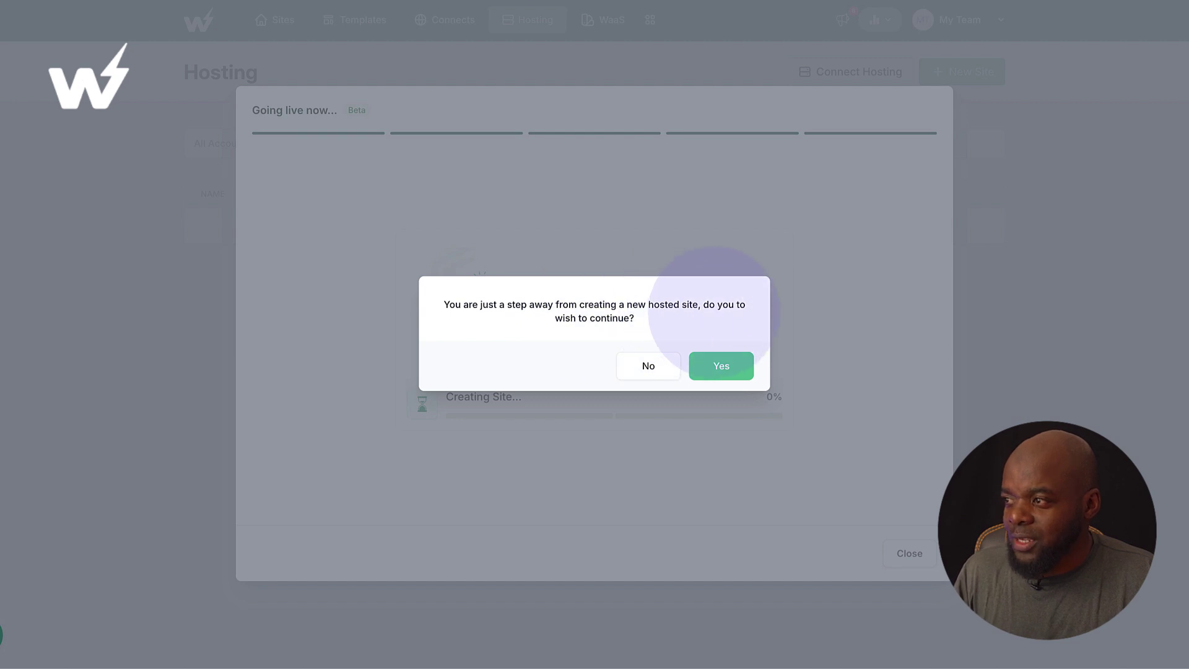
- Confirm creating the hosted site so augustine.instawp.app goes live with admin credentials
left_click(725, 367)
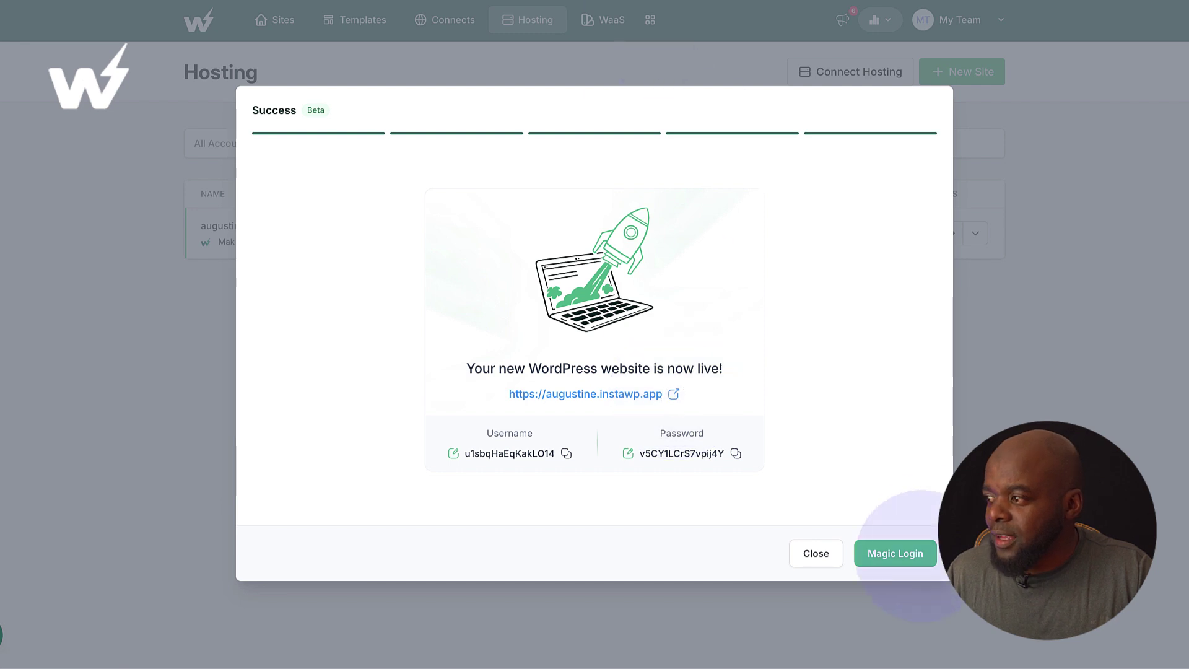
- Use Magic Login to enter augustine's WordPress admin and open its Dashboard from the admin bar
left_click(908, 552)
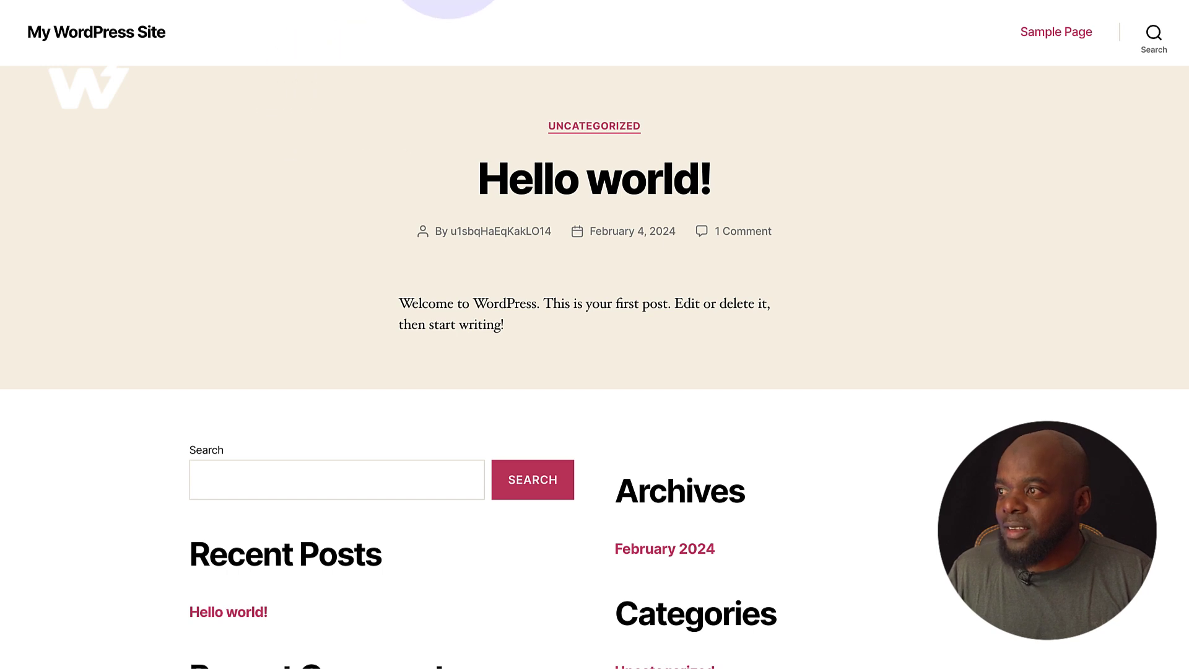
left_click(446, 31)
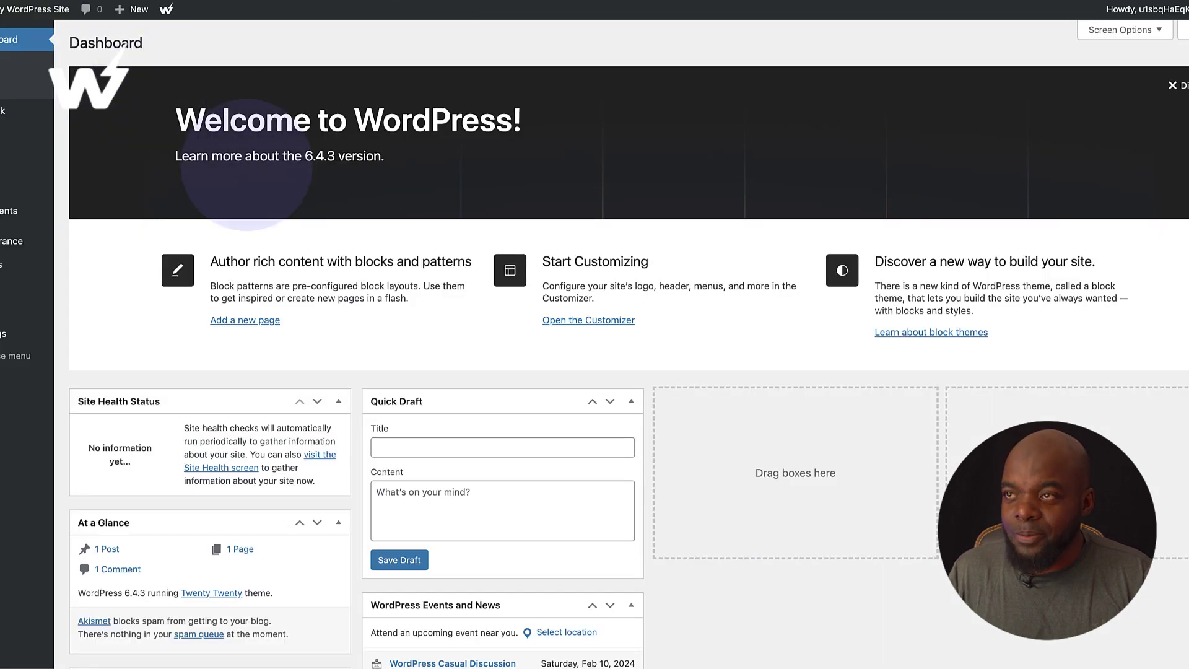
scroll(425, 266, "down", 5)
scroll(396, 368, "up", 5)
mouse_move(15, 306)
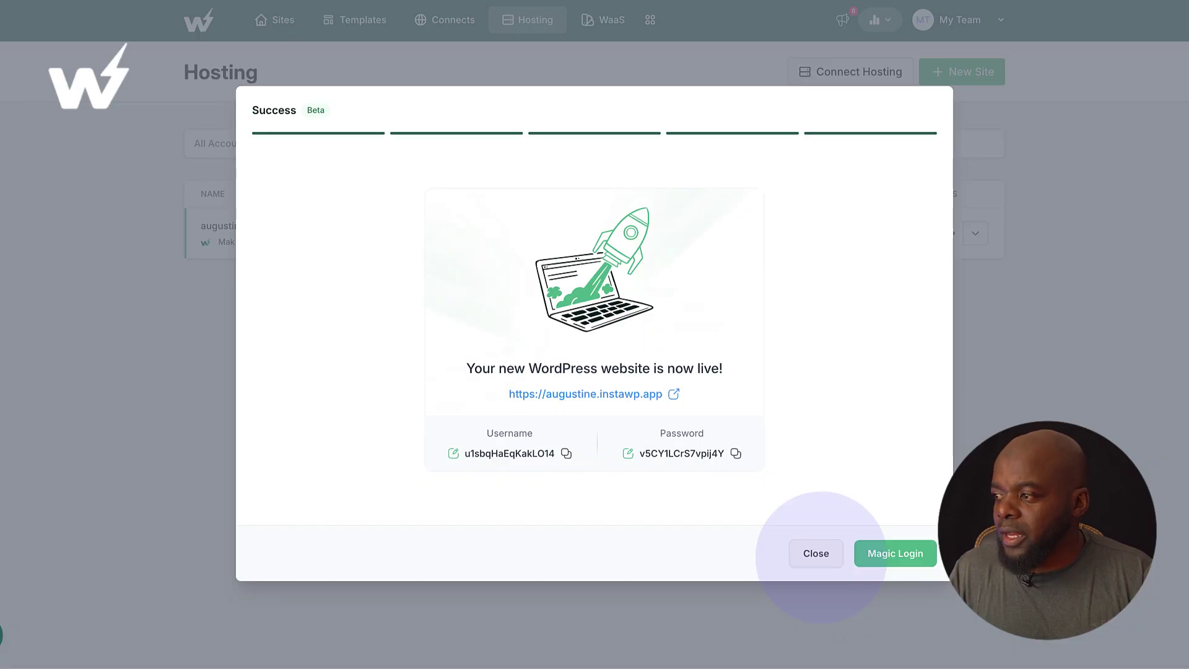
- Close the success dialog and navigate via Sites back to the Hosting list listing augustine.instawp.app
left_click(816, 553)
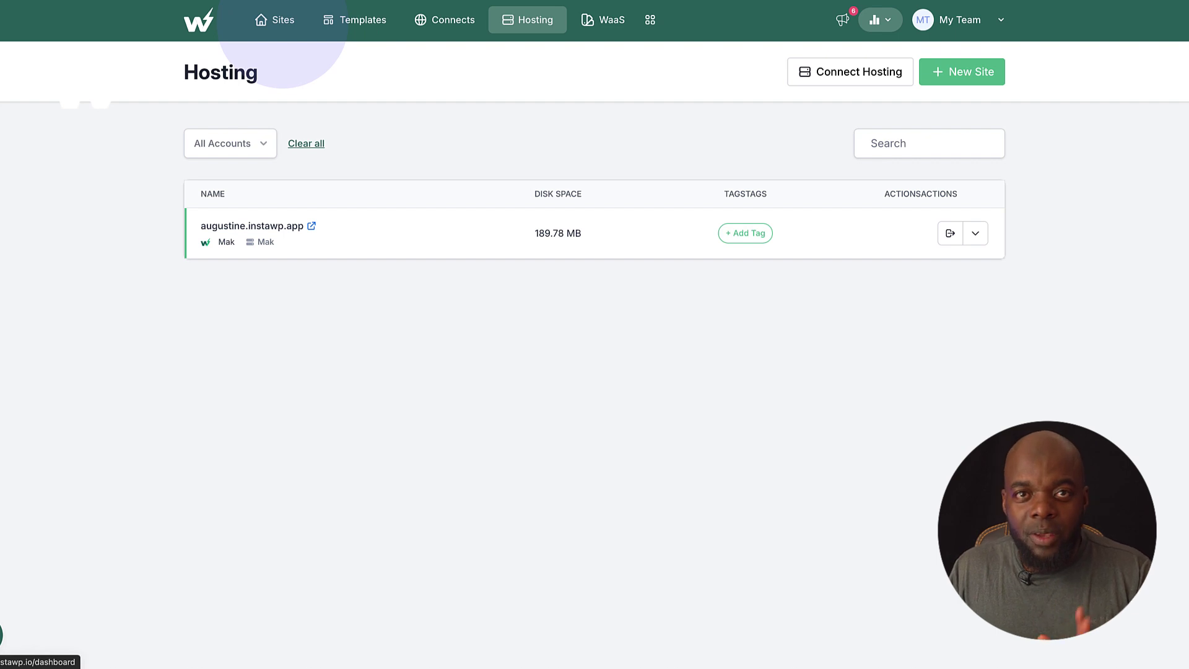
left_click(278, 20)
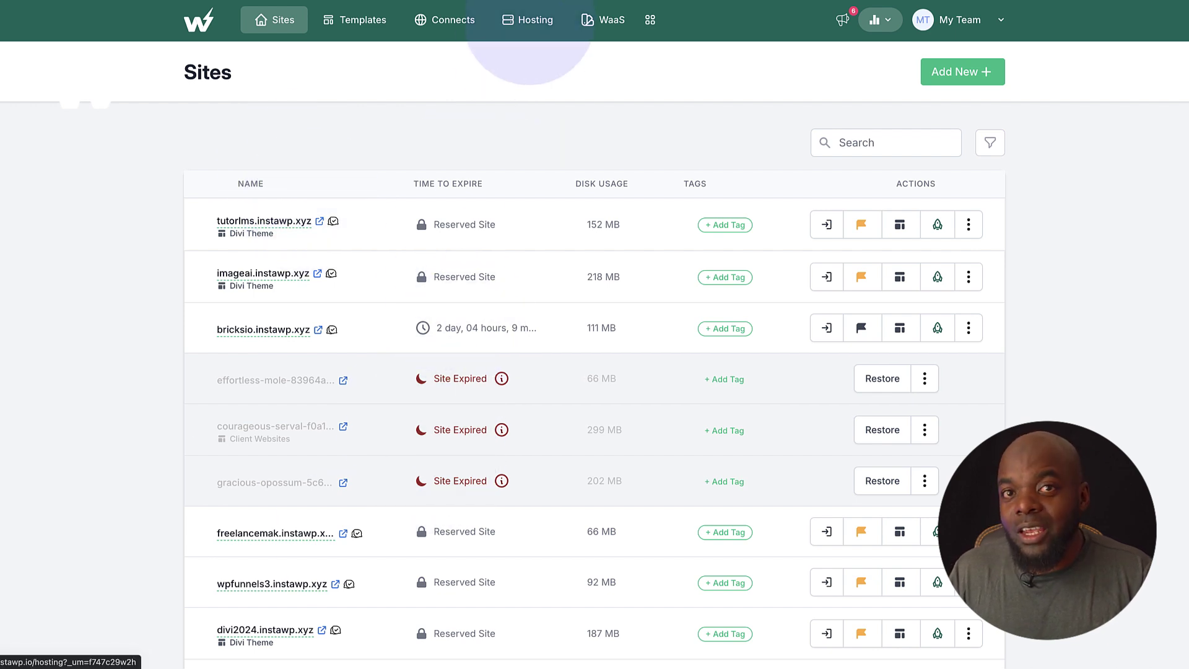
left_click(528, 20)
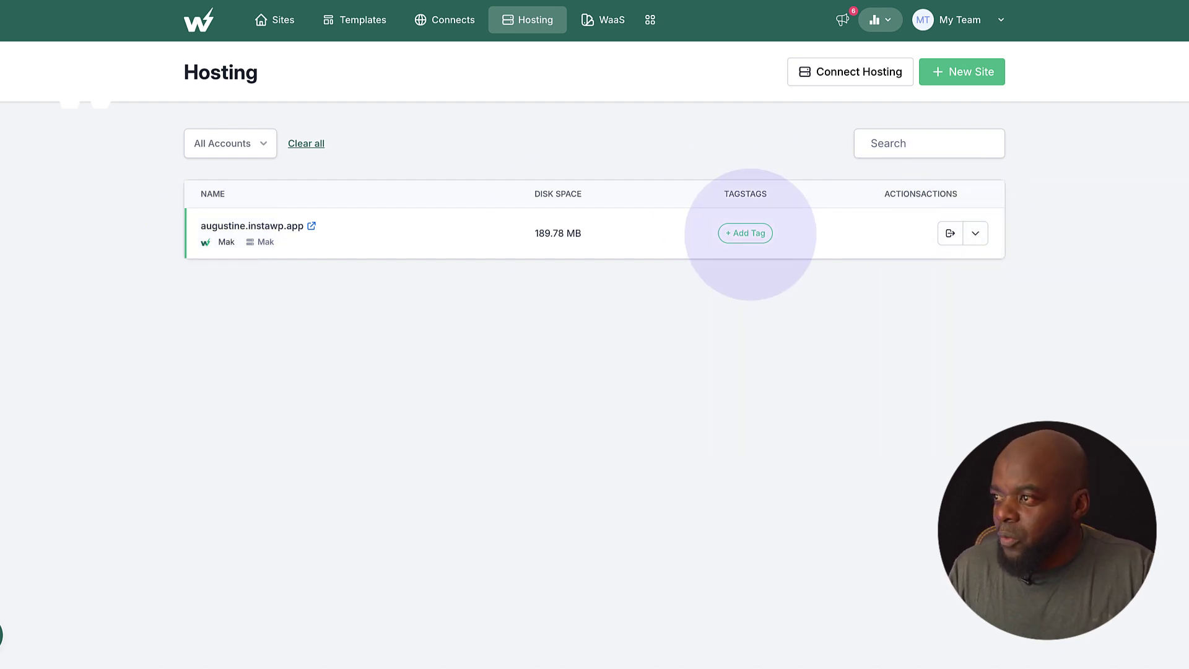
- Add the SK2 tag to the augustine.instawp.app row in the Hosting list
left_click(750, 234)
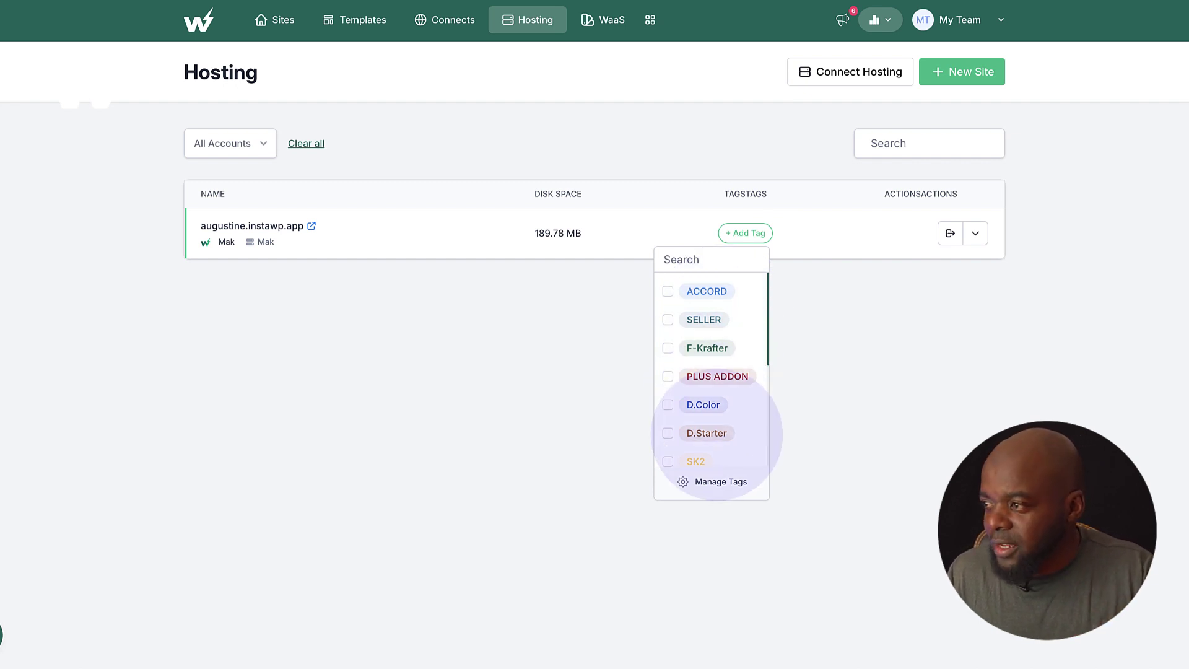
left_click(699, 459)
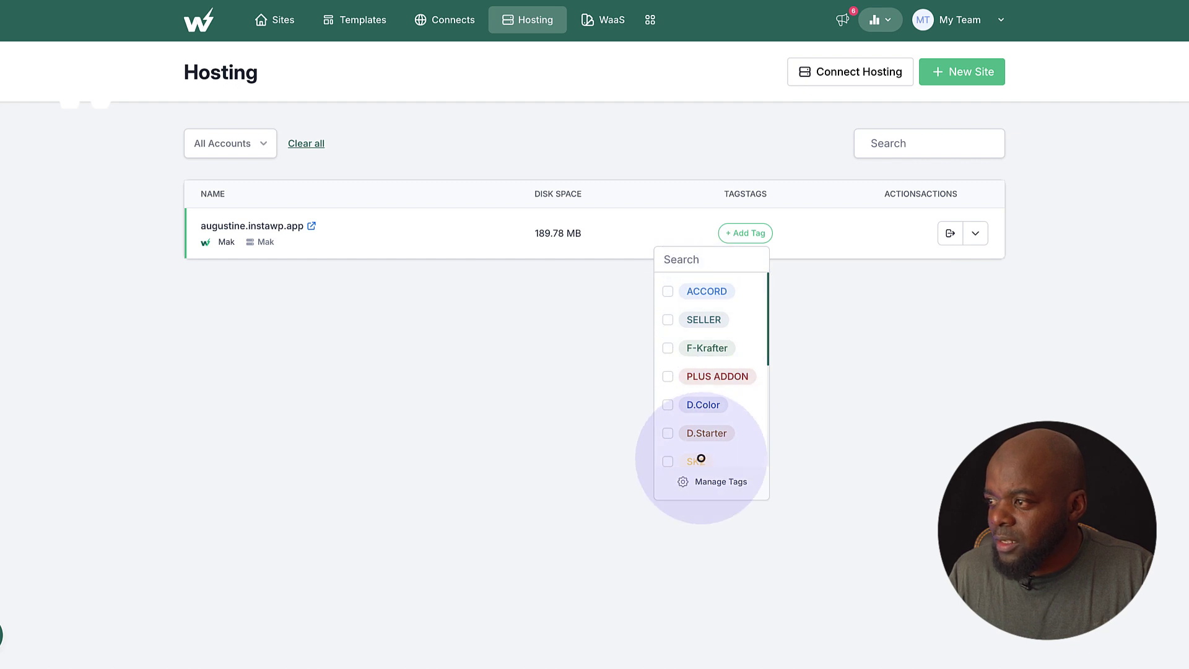
left_click(829, 298)
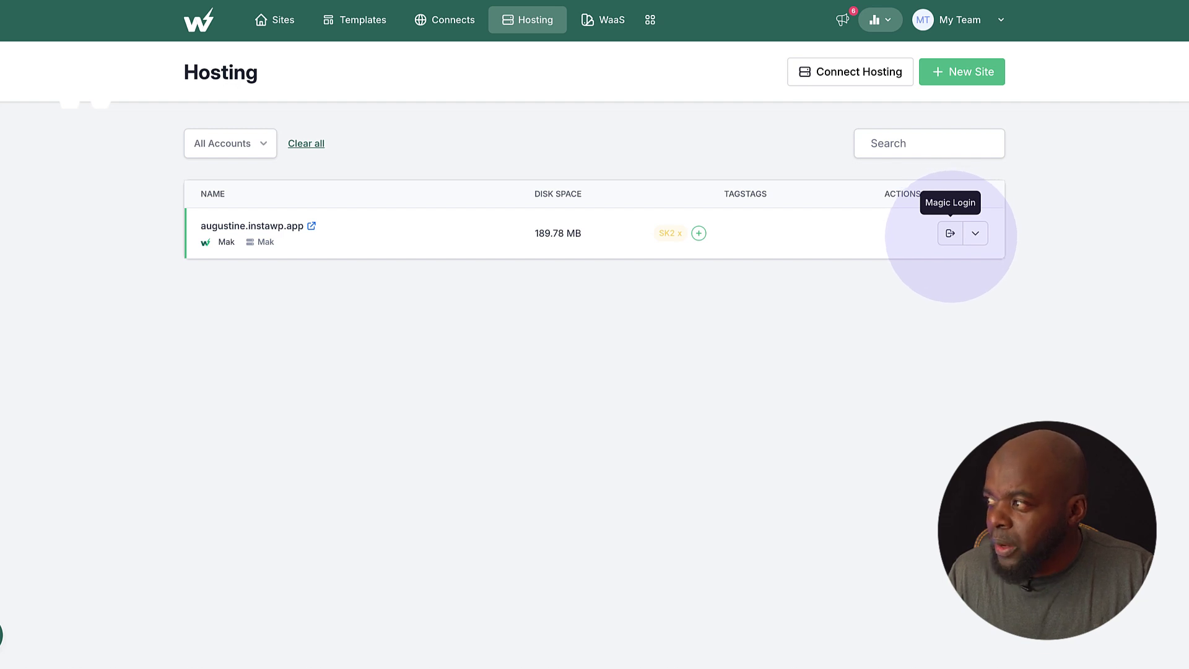
- Review Map Domain for augustine.instawp.app (A records 192.0.79.152, 192.0.79.162), close it, and reopen its actions
left_click(976, 231)
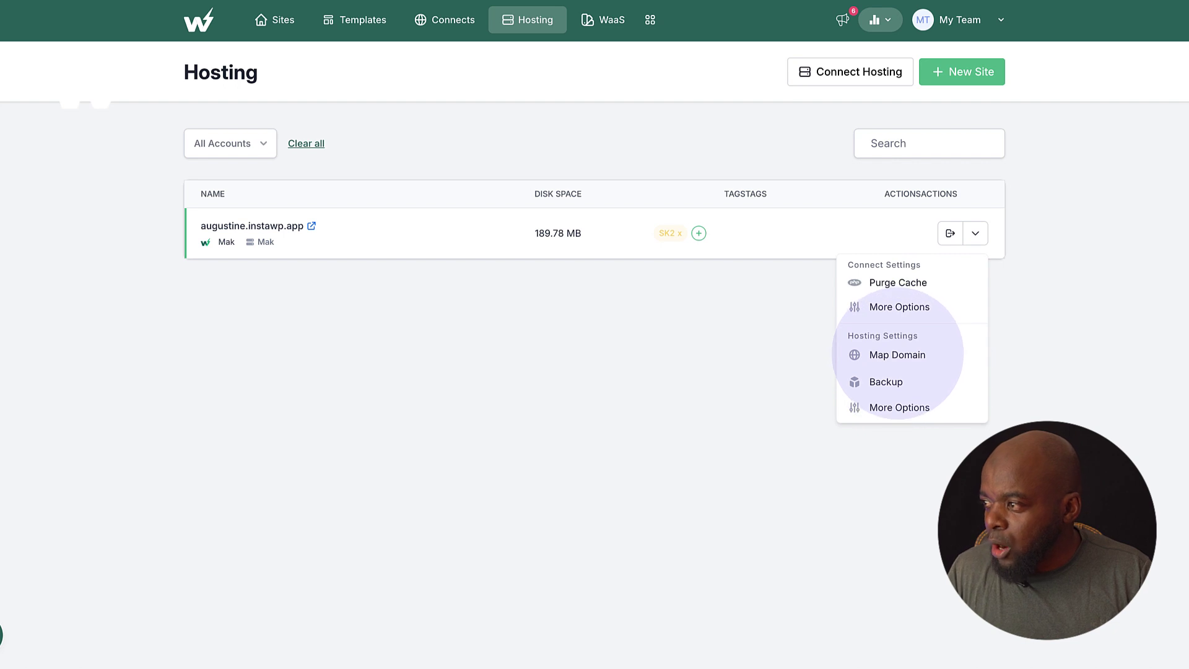
left_click(897, 354)
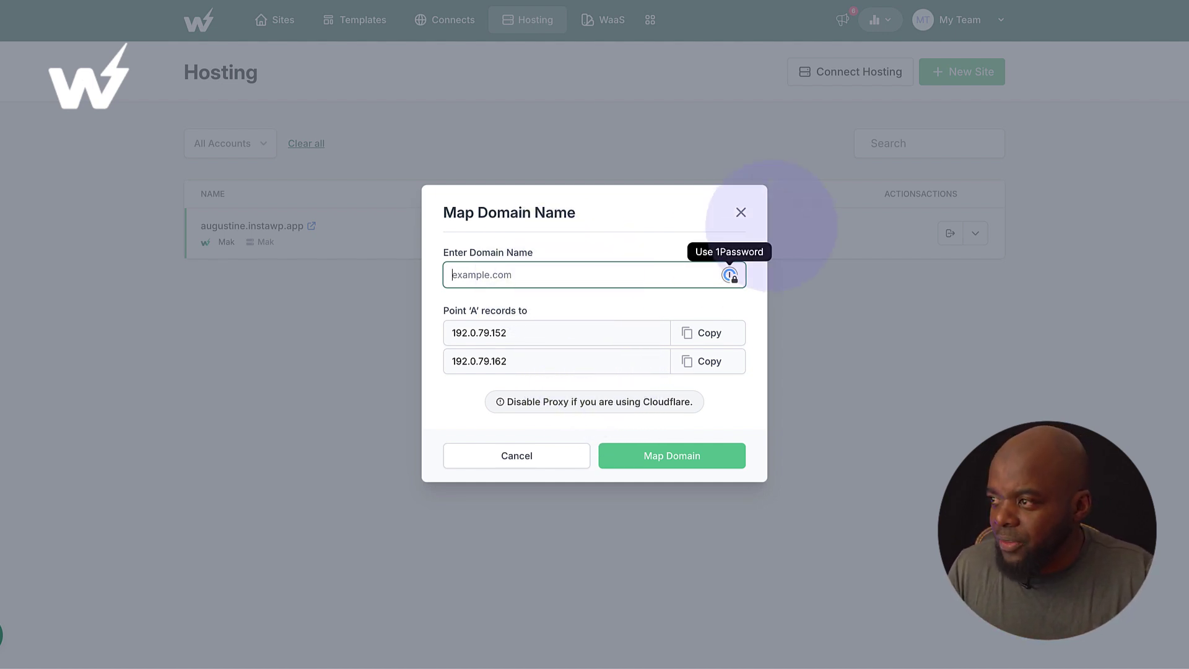
left_click(741, 212)
left_click(976, 233)
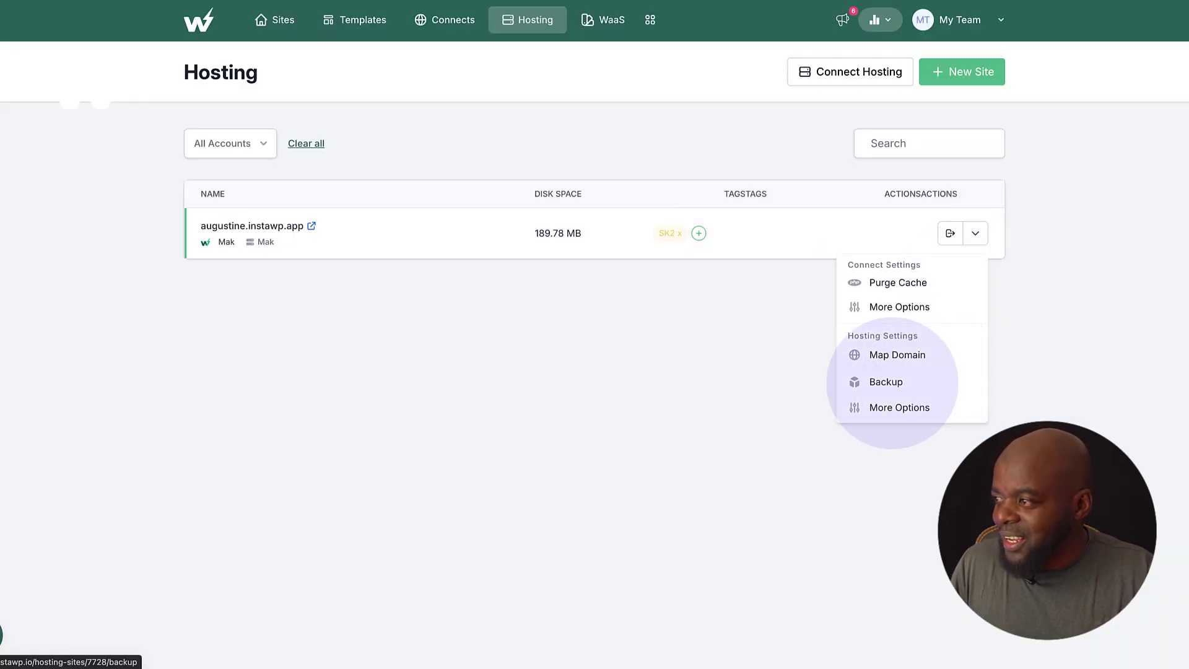
- Check the site's Backup page, which lists no backups yet, then return to Hosting
left_click(890, 380)
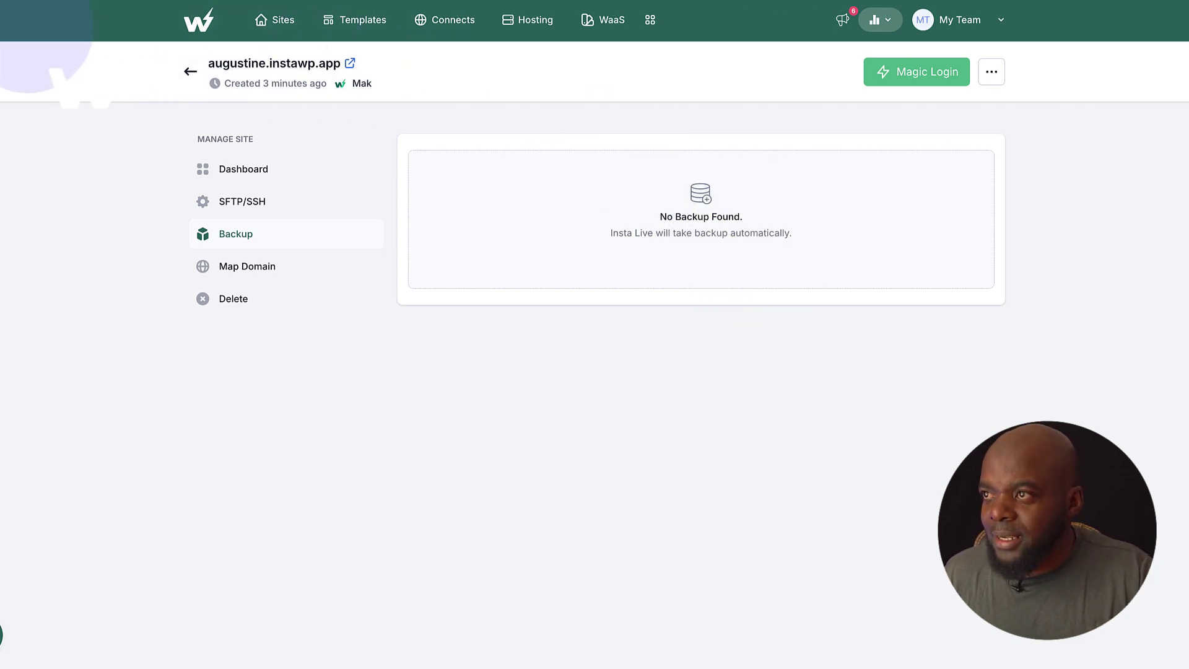
left_click(190, 71)
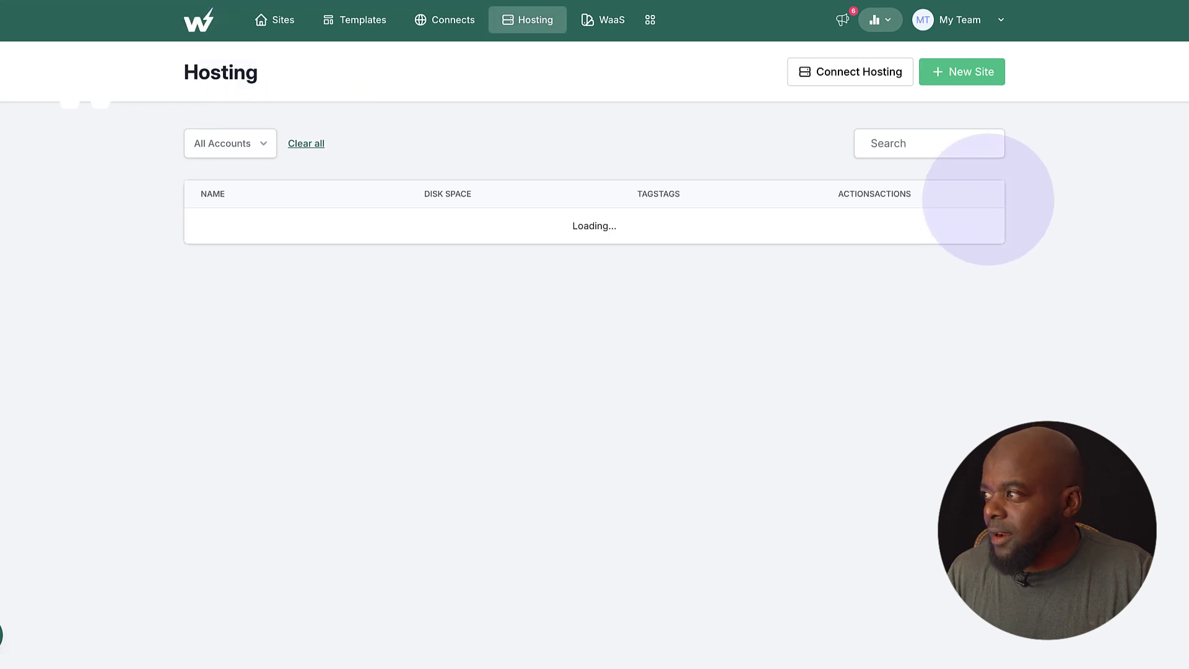
- Open augustine.instawp.app's More Options dashboard and glance at the View Logs / DB Editor menu
left_click(978, 233)
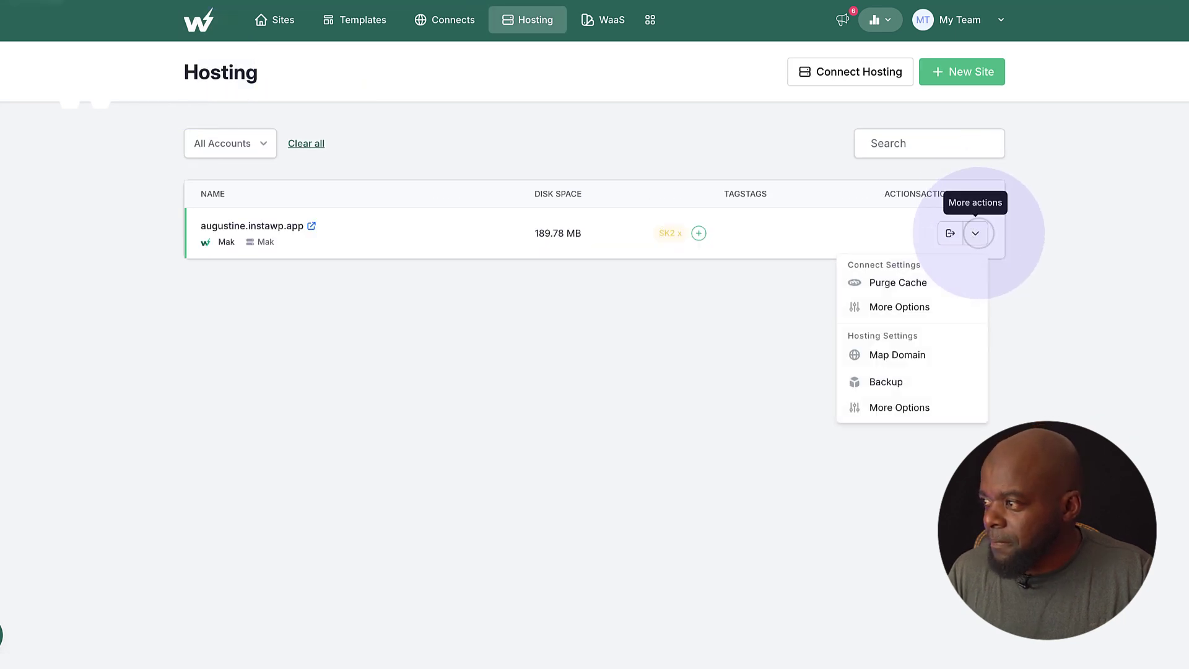
left_click(911, 407)
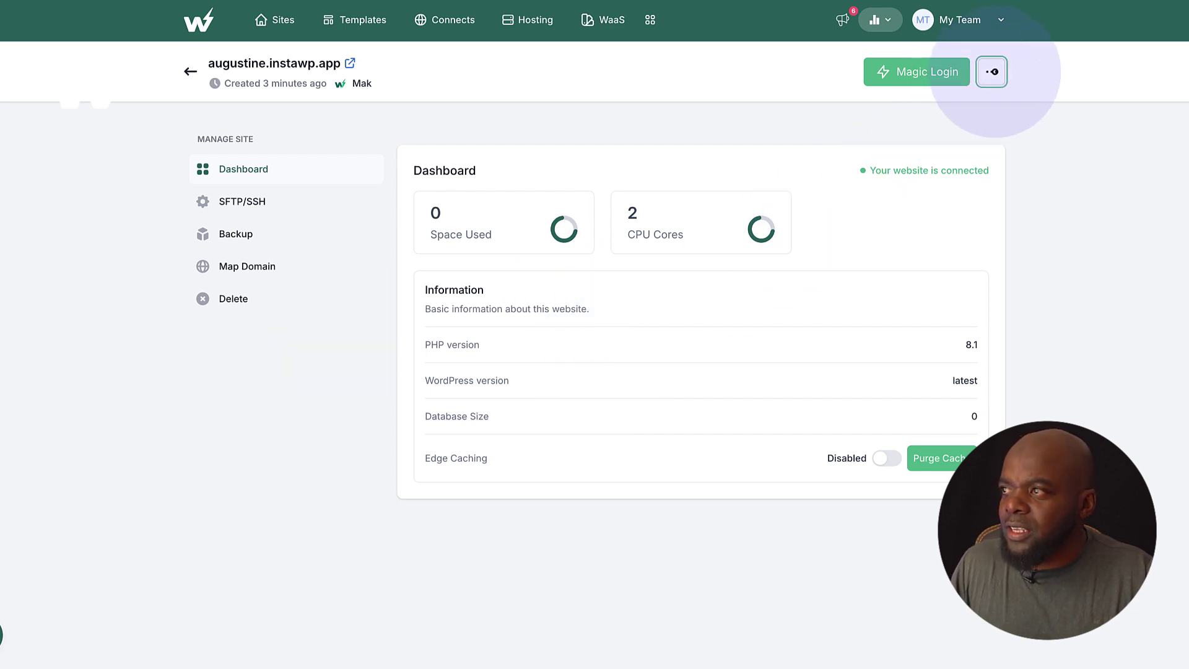
left_click(992, 72)
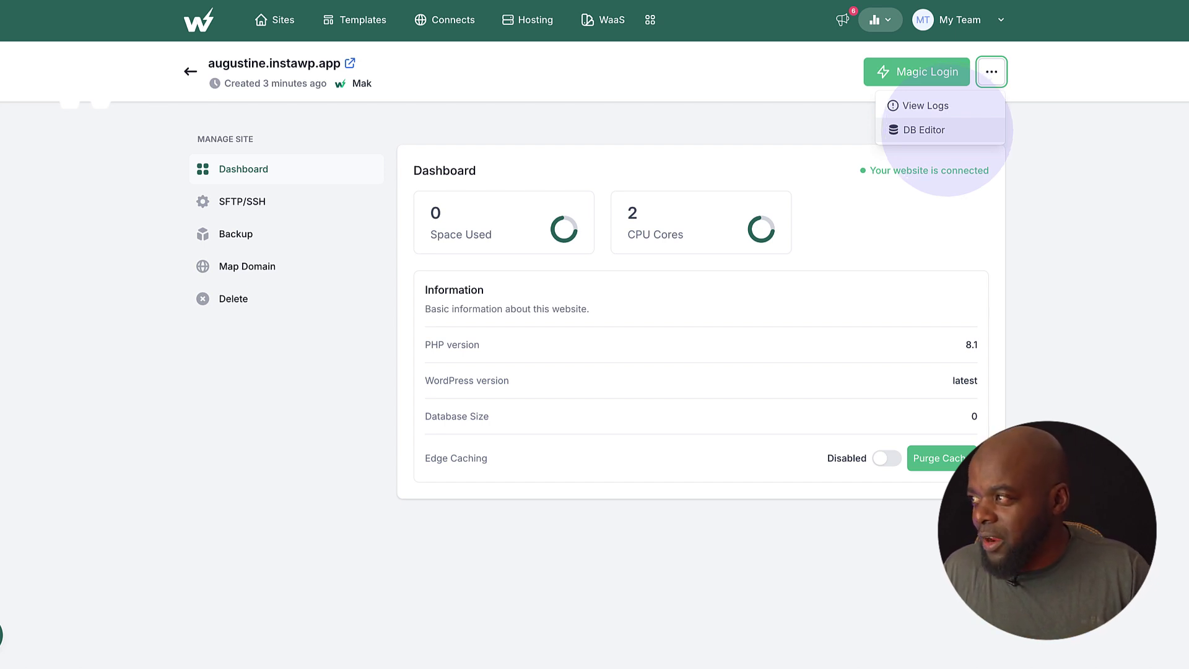
left_click(712, 121)
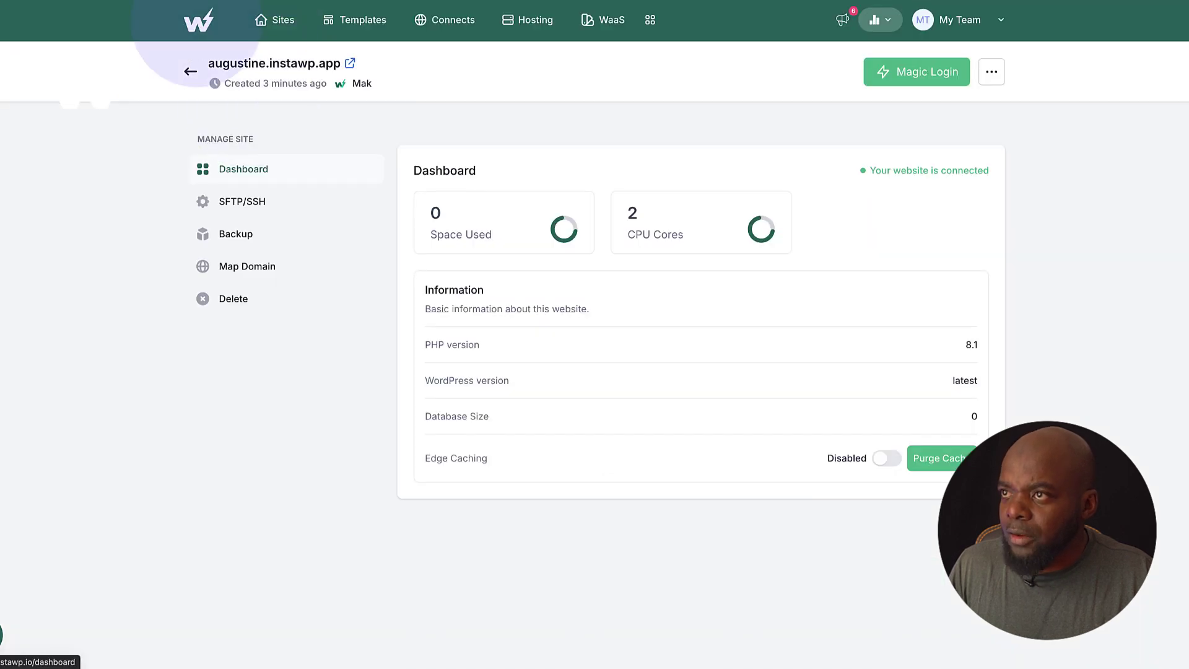
- From the Sites list, launch Go Live for tutorlms.instawp.xyz
left_click(198, 20)
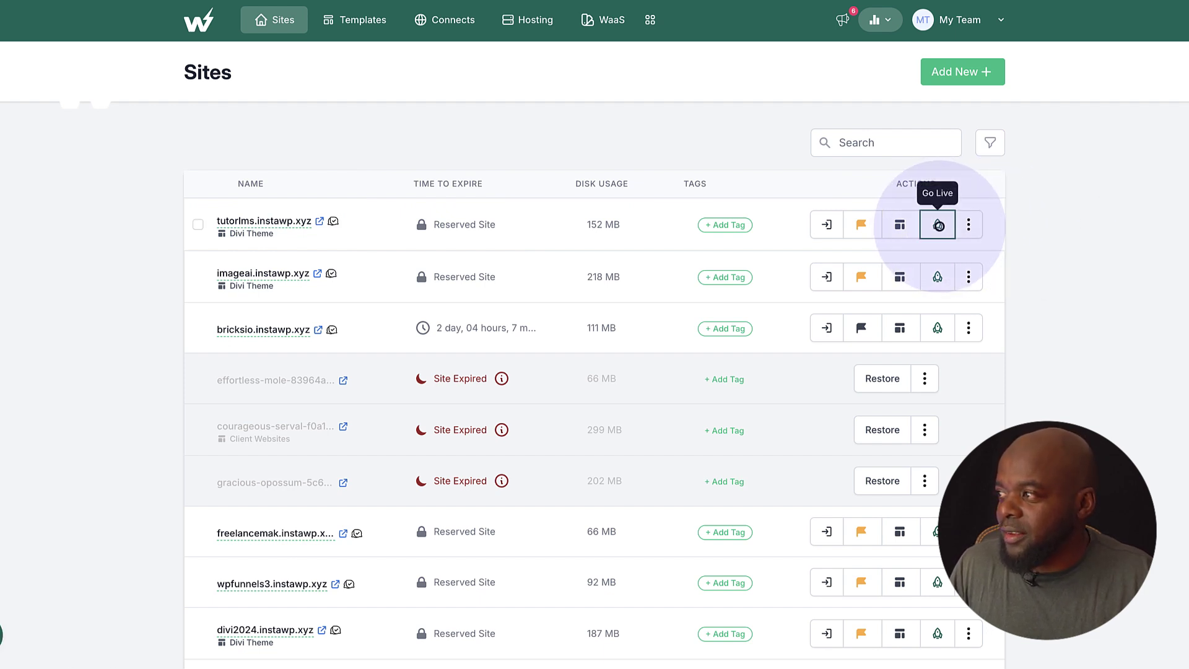
left_click(938, 225)
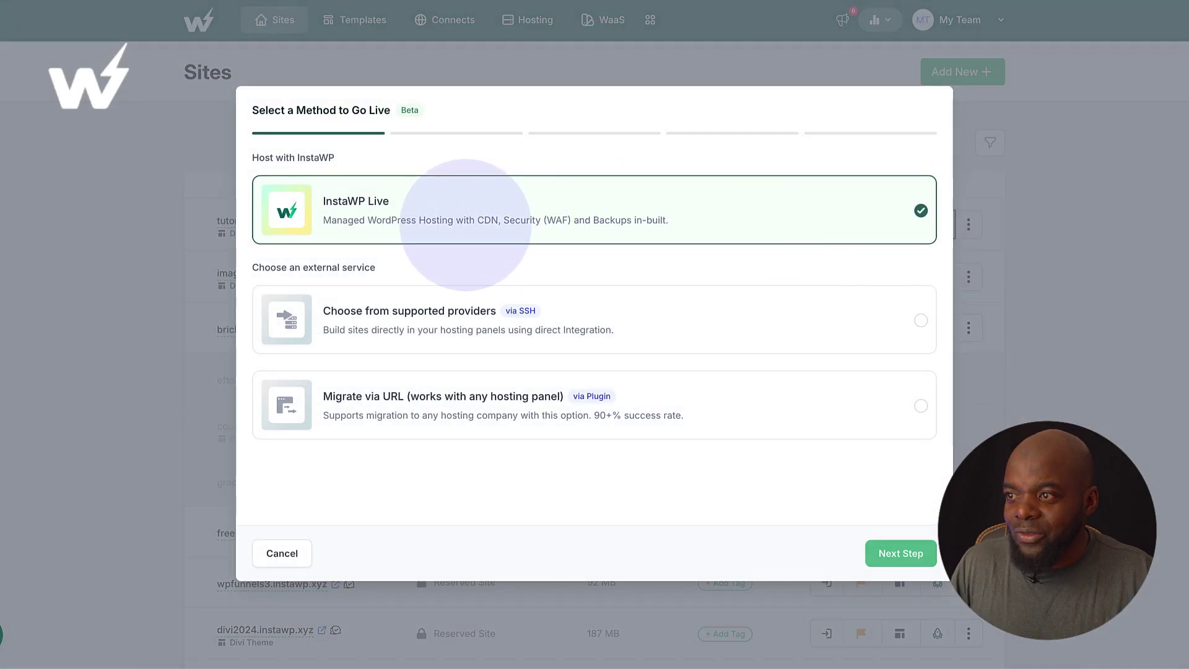